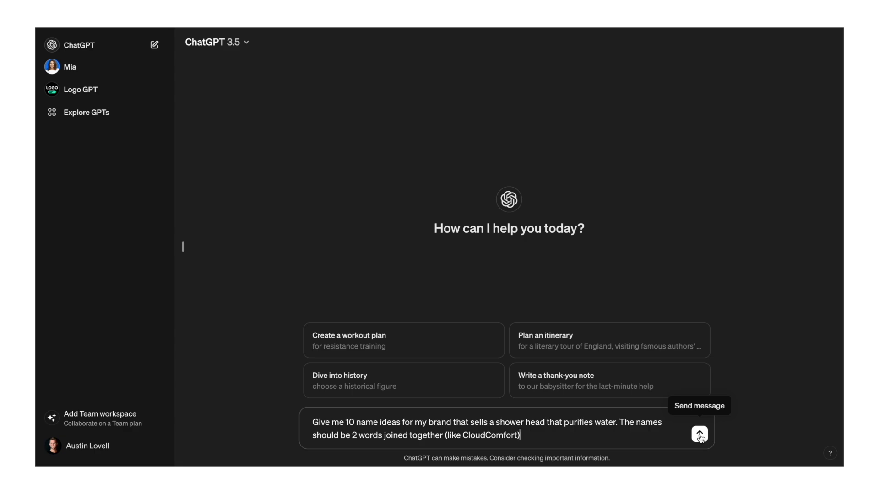
- Send the shower-head brand name prompt, and request 10 more ideas with the first word being pure
{"action": "left_click", "coordinate": [700, 435]}
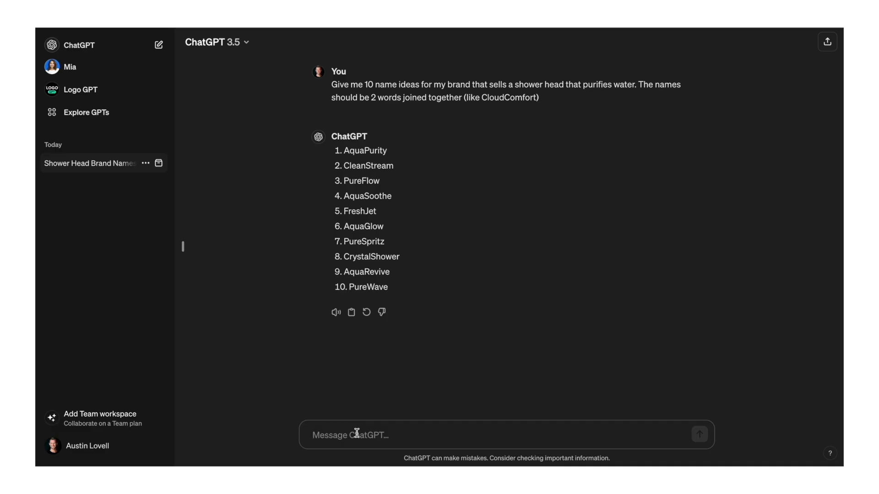
{"action": "type", "text": "Generate 10 mor"}
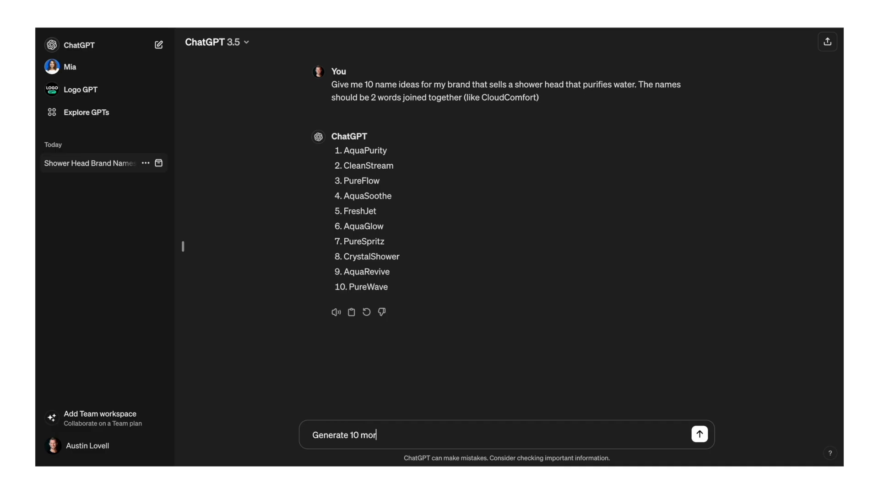
{"action": "type", "text": "e ideas with the first word "}
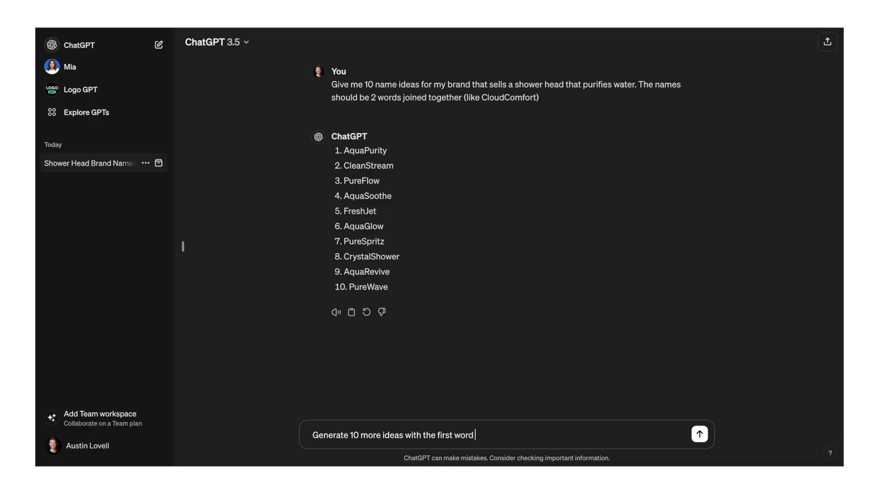
{"action": "type", "text": "being pure"}
{"action": "key", "text": "Return"}
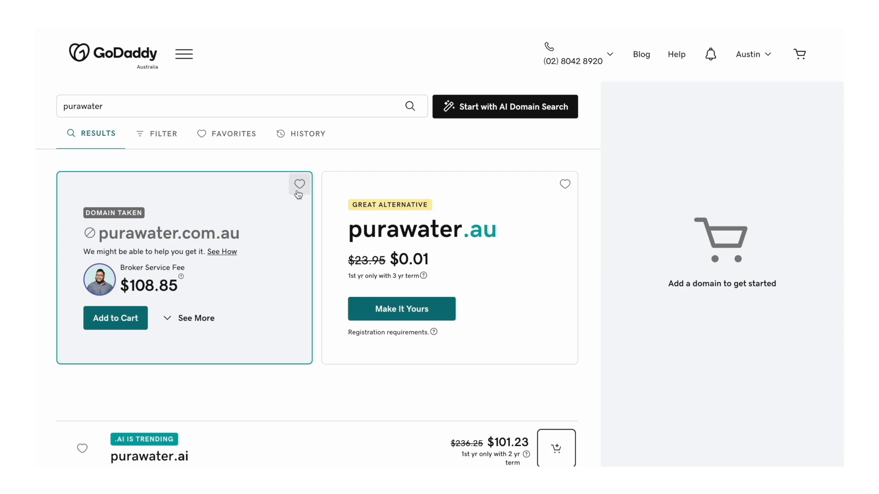
- Switch to GoDaddy and examine the purawater domain results, comparing the extensions, alternative names and prices
{"action": "scroll", "coordinate": [299, 187], "scroll_direction": "down", "scroll_amount": 2}
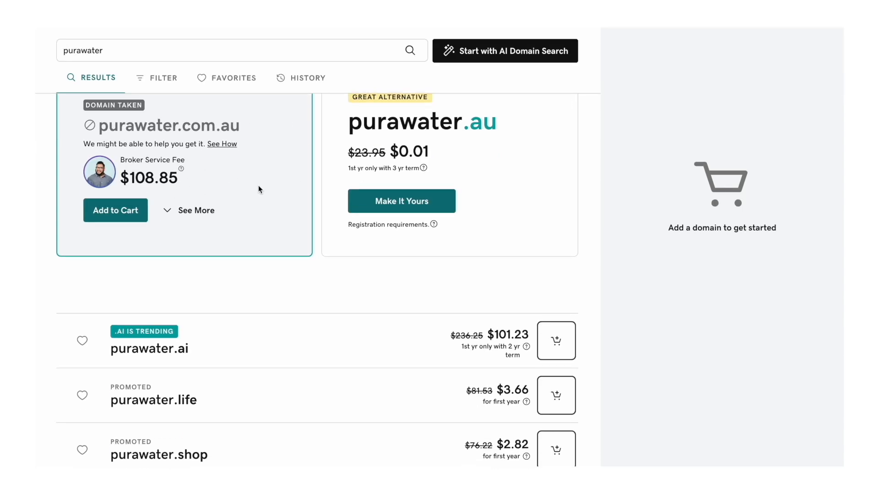
{"action": "scroll", "coordinate": [258, 185], "scroll_direction": "down", "scroll_amount": 2}
{"action": "scroll", "coordinate": [260, 188], "scroll_direction": "down", "scroll_amount": 3}
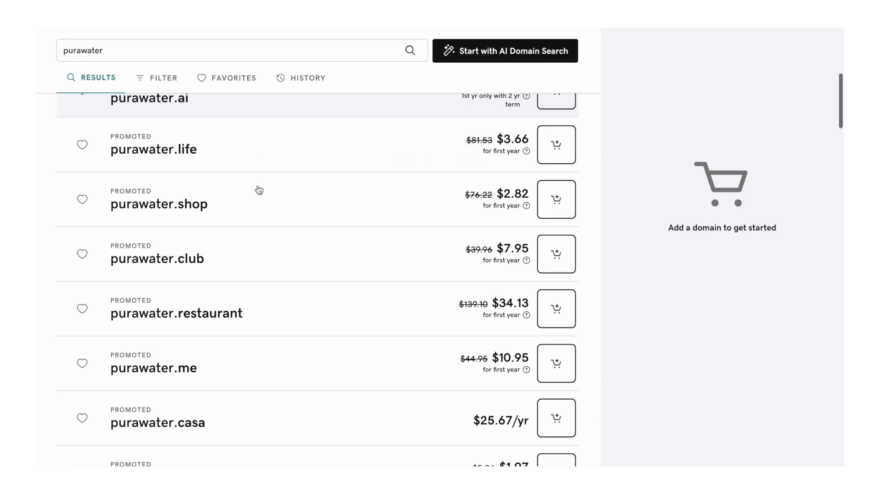
{"action": "scroll", "coordinate": [218, 376], "scroll_direction": "down", "scroll_amount": 4}
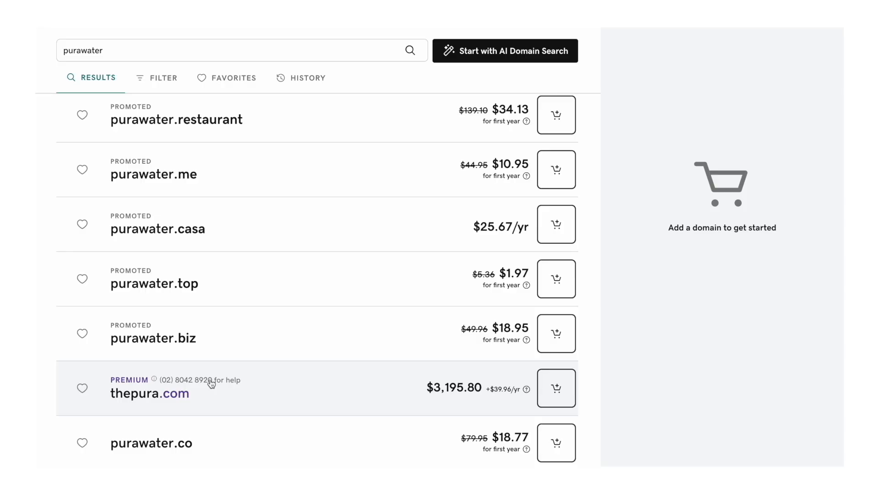
{"action": "scroll", "coordinate": [211, 384], "scroll_direction": "down", "scroll_amount": 4}
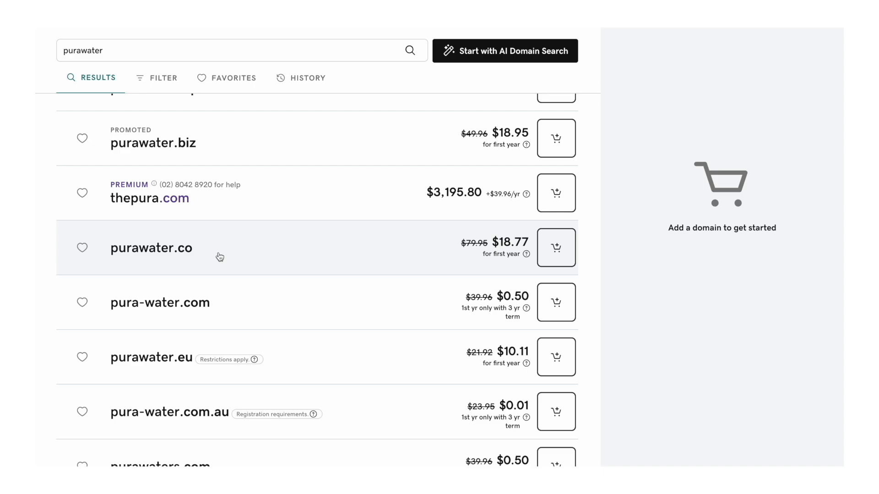
{"action": "scroll", "coordinate": [220, 257], "scroll_direction": "down", "scroll_amount": 3}
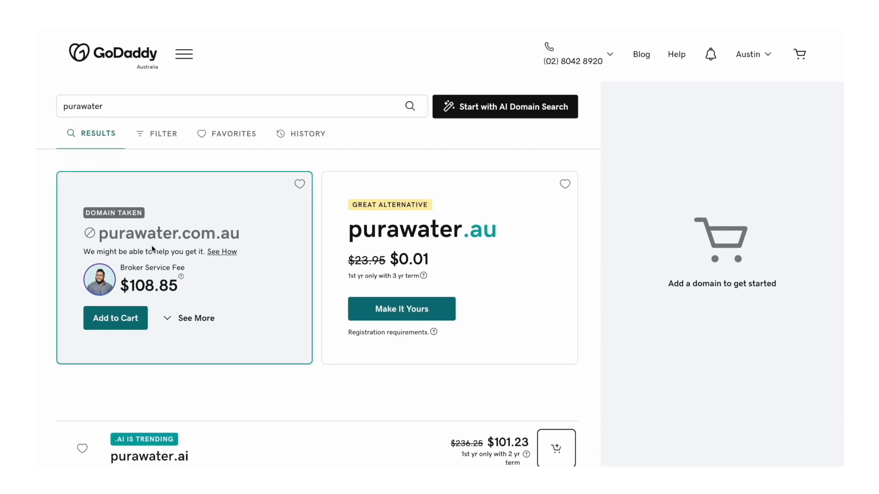
{"action": "scroll", "coordinate": [152, 246], "scroll_direction": "down", "scroll_amount": 15}
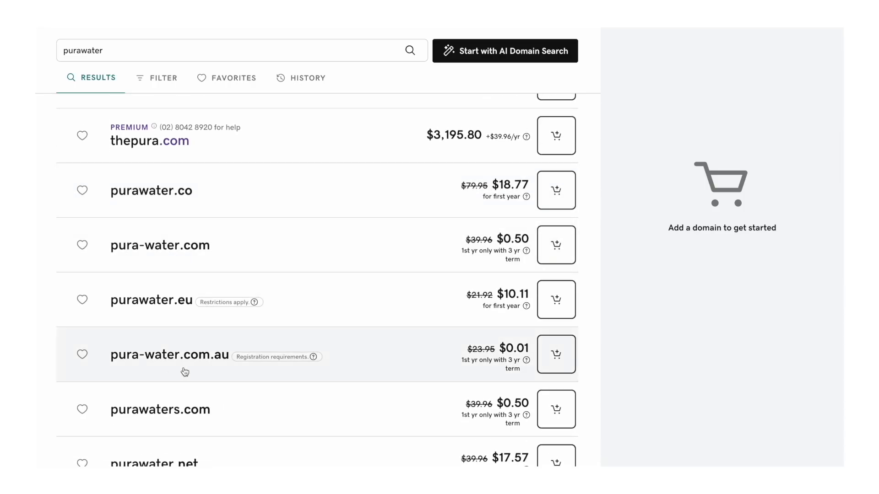
{"action": "scroll", "coordinate": [248, 274], "scroll_direction": "up", "scroll_amount": 15}
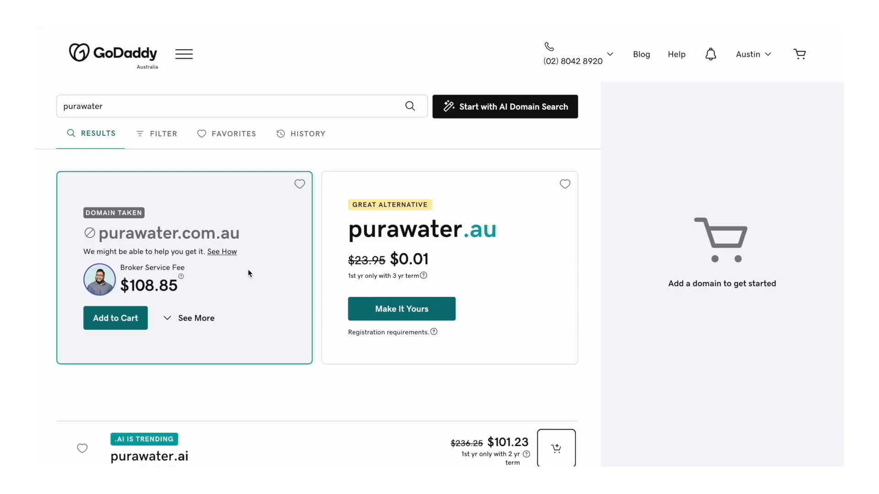
{"action": "scroll", "coordinate": [248, 270], "scroll_direction": "down", "scroll_amount": 10}
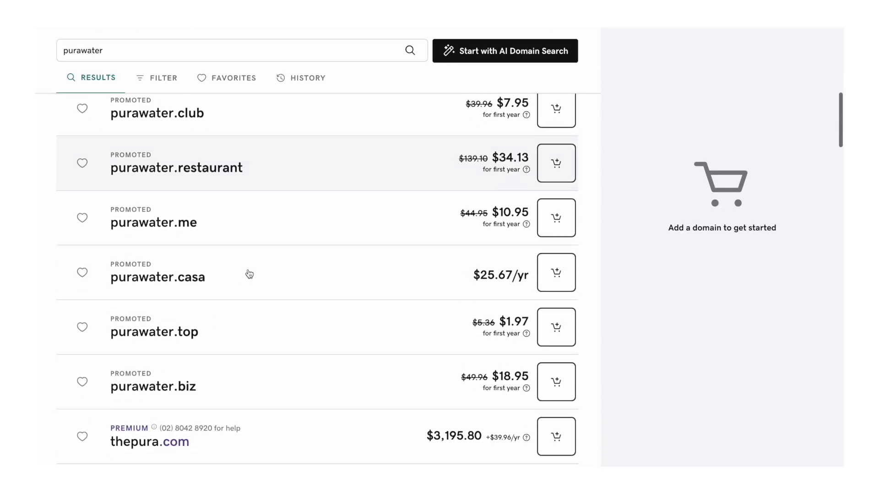
{"action": "scroll", "coordinate": [249, 274], "scroll_direction": "down", "scroll_amount": 3}
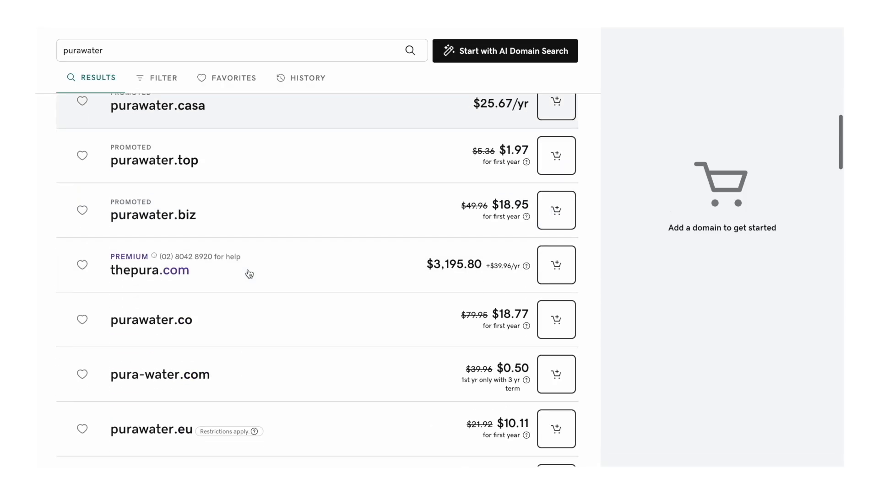
{"action": "scroll", "coordinate": [250, 272], "scroll_direction": "down", "scroll_amount": 3}
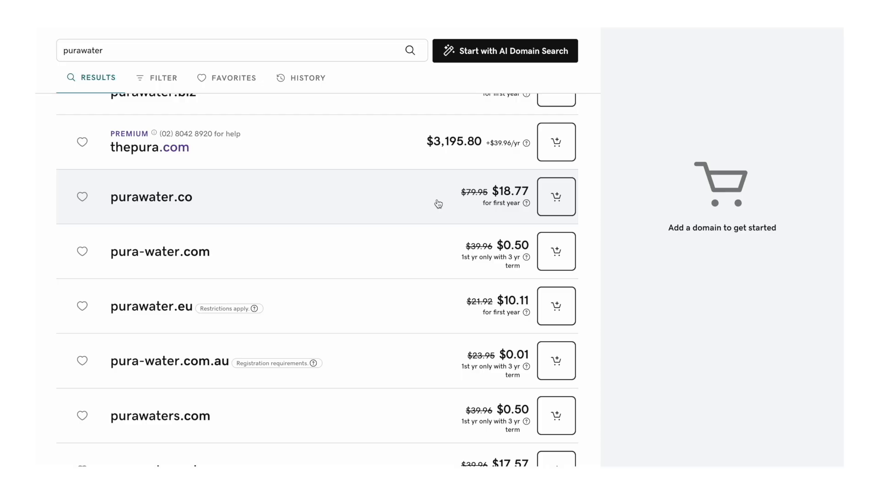
{"action": "scroll", "coordinate": [406, 202], "scroll_direction": "down", "scroll_amount": 3}
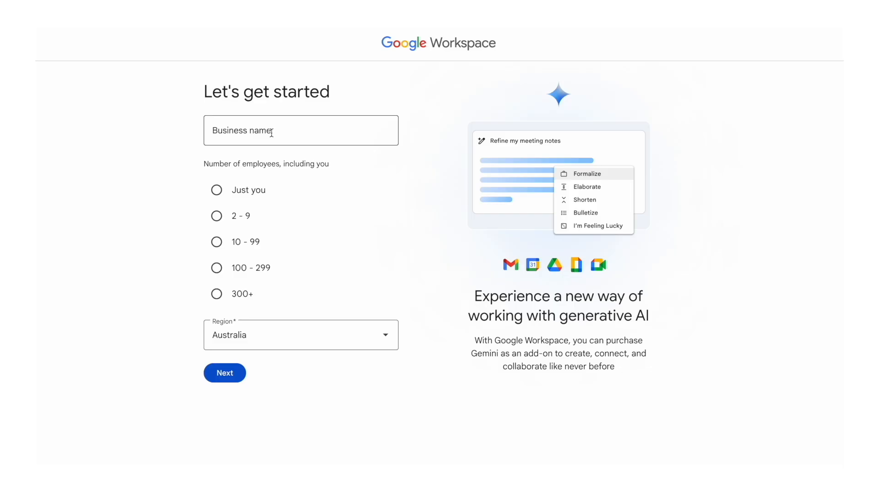
- Start the Google Workspace sign-up with PuraWater as the business name and Just you as the number of employees
{"action": "left_click", "coordinate": [272, 133]}
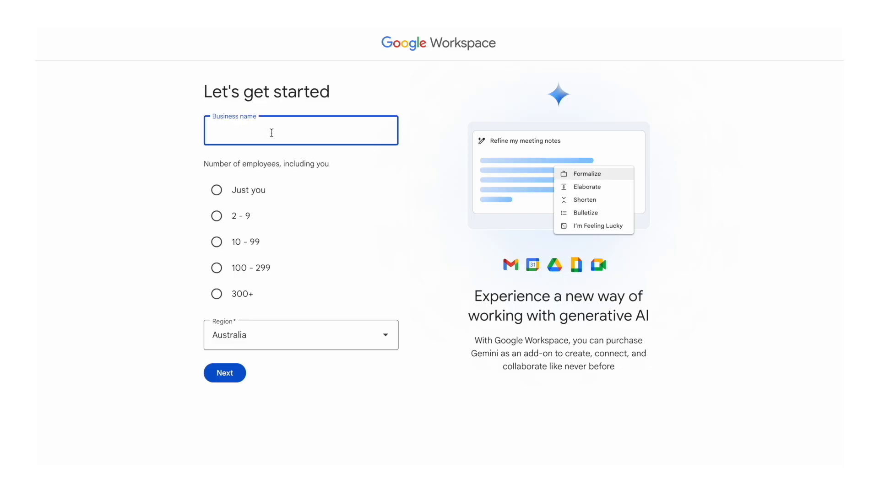
{"action": "type", "text": "PuraWater"}
{"action": "left_click", "coordinate": [215, 191]}
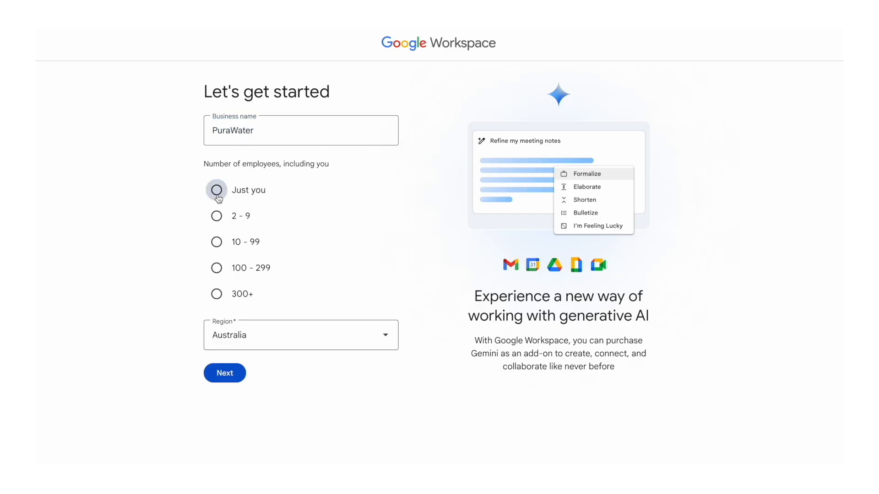
{"action": "left_click", "coordinate": [233, 383]}
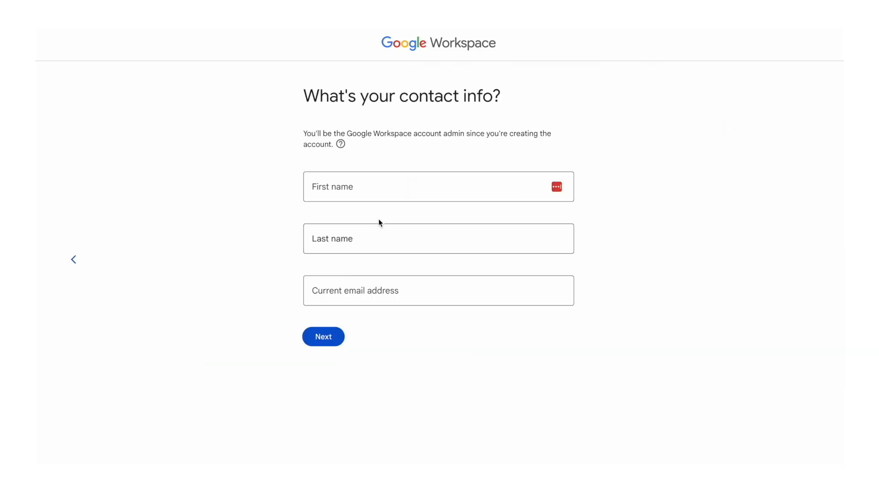
- Fill in the account admin's first name, last name and current email address, and continue
{"action": "left_click", "coordinate": [365, 189]}
{"action": "type", "text": "Austin"}
{"action": "key", "text": "Tab"}
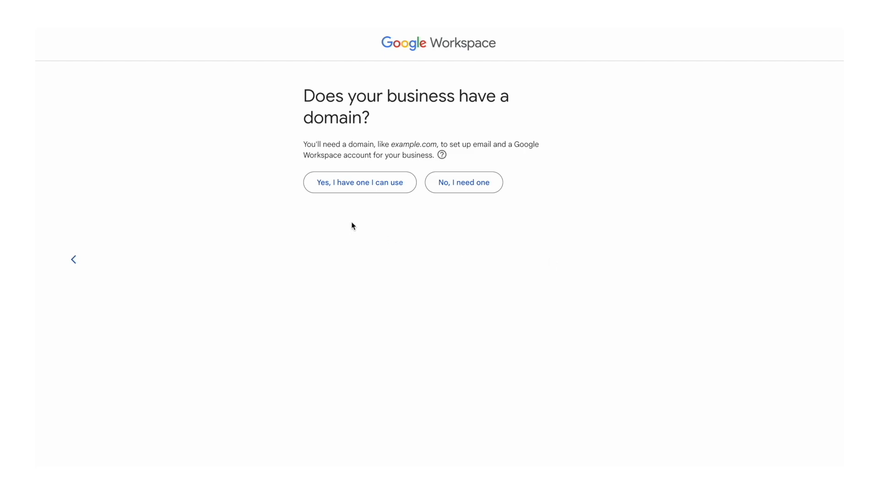
- Choose to use an existing domain, enter purawater.com.au, and confirm it for the account setup
{"action": "left_click", "coordinate": [351, 185]}
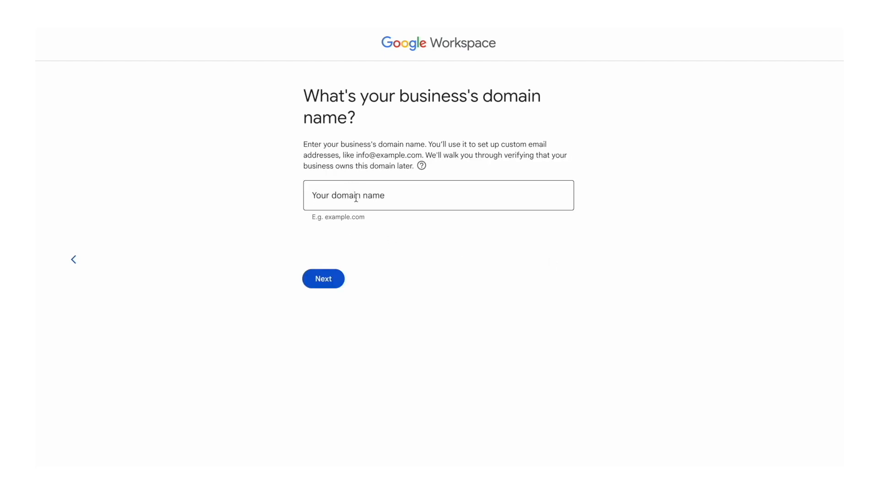
{"action": "left_click", "coordinate": [356, 198]}
{"action": "type", "text": "pura"}
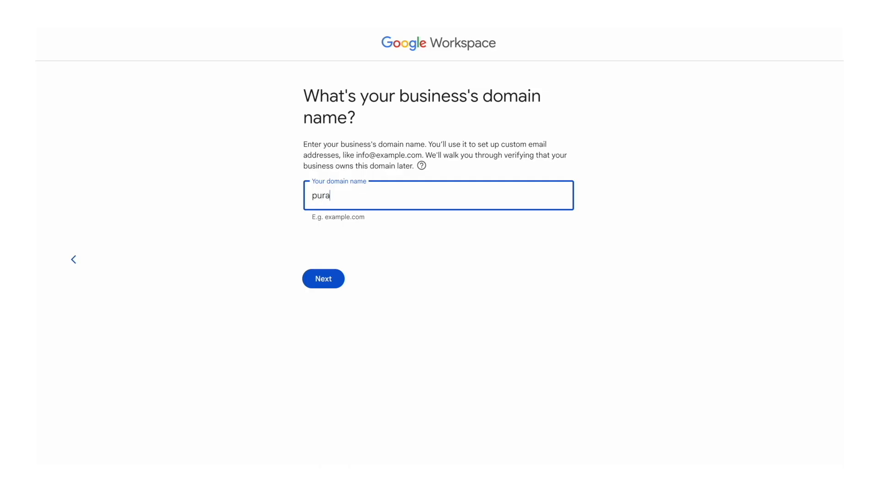
{"action": "type", "text": "water.com.au"}
{"action": "left_click", "coordinate": [336, 285]}
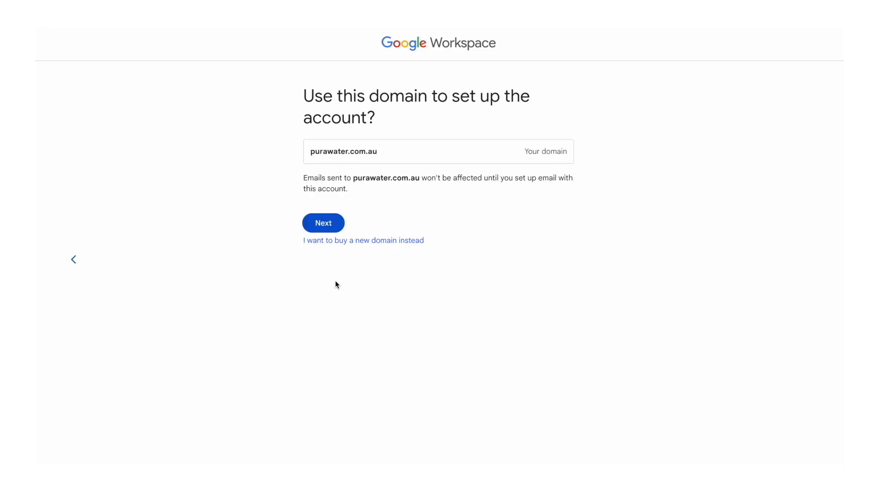
{"action": "left_click", "coordinate": [325, 227]}
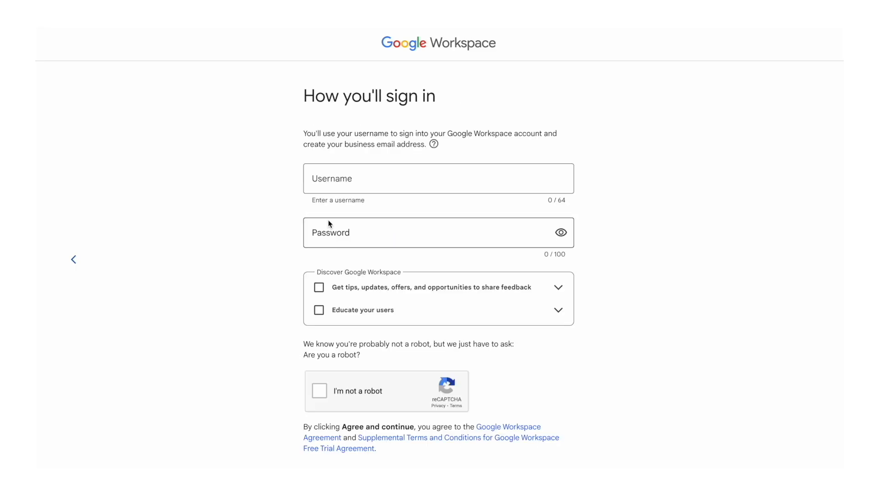
{"action": "left_click", "coordinate": [351, 176]}
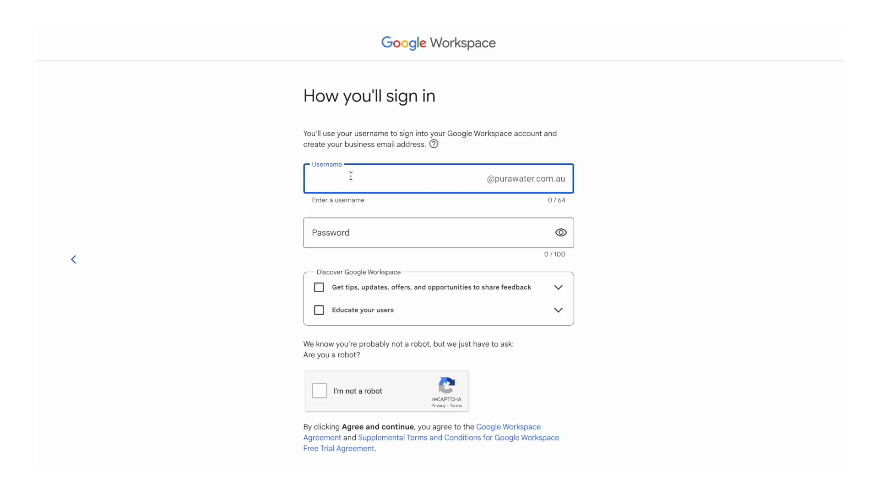
{"action": "left_click", "coordinate": [335, 232]}
{"action": "type", "text": "**********"}
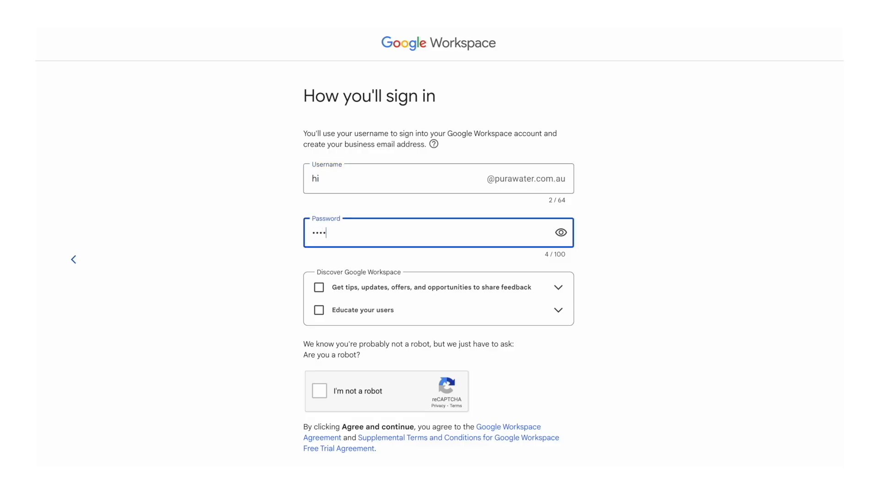
{"action": "scroll", "coordinate": [332, 330], "scroll_direction": "down", "scroll_amount": 2}
{"action": "left_click", "coordinate": [320, 334]}
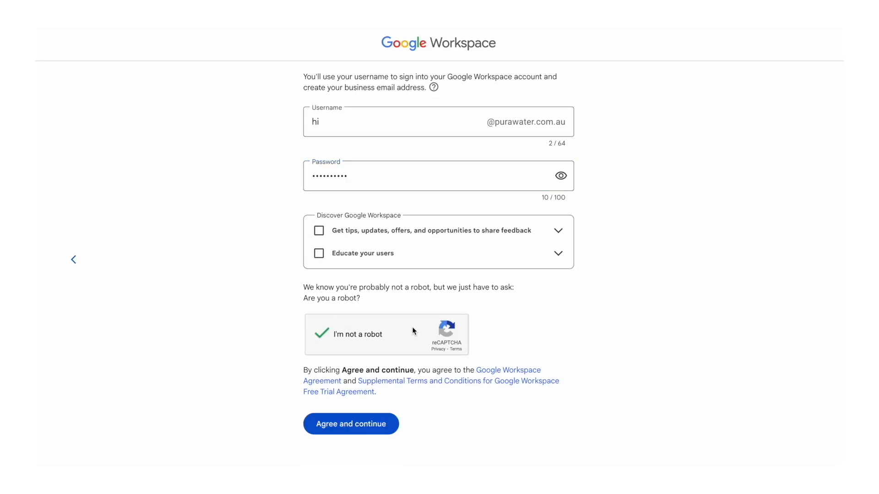
{"action": "left_click", "coordinate": [361, 433]}
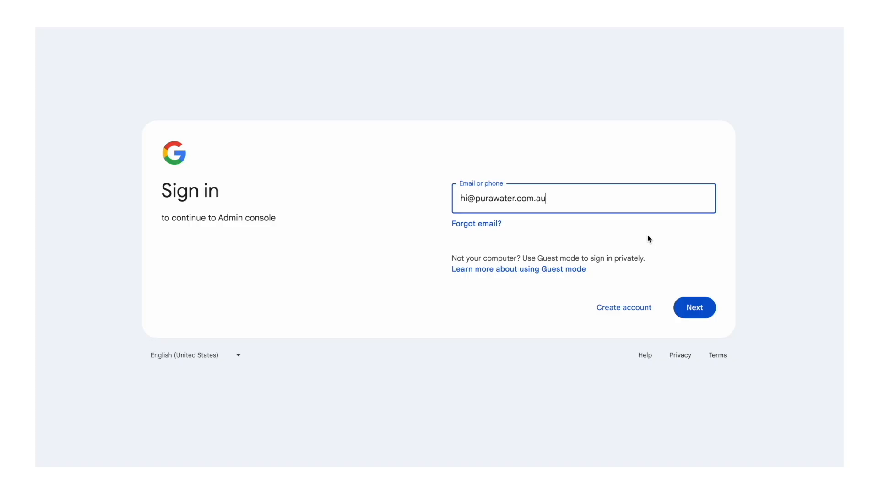
- Sign in to the Admin console with the new business email and account password, and acknowledge the new account terms
{"action": "left_click", "coordinate": [703, 312]}
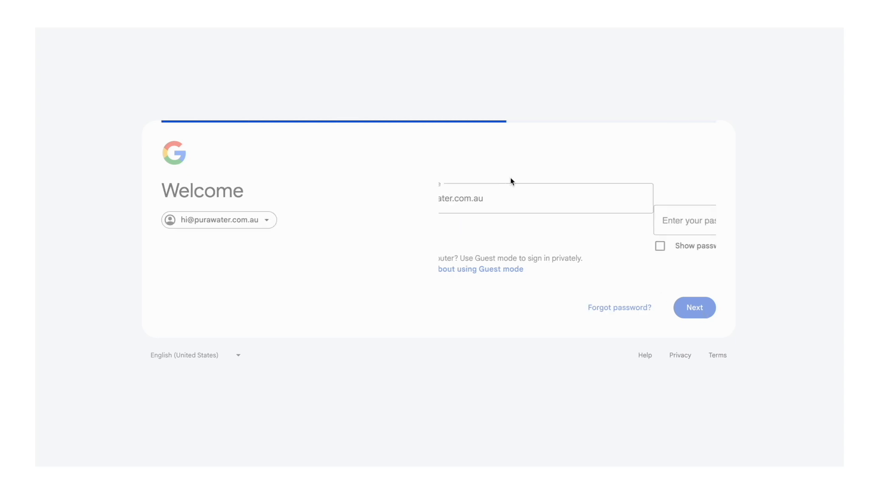
{"action": "type", "text": "•••••••"}
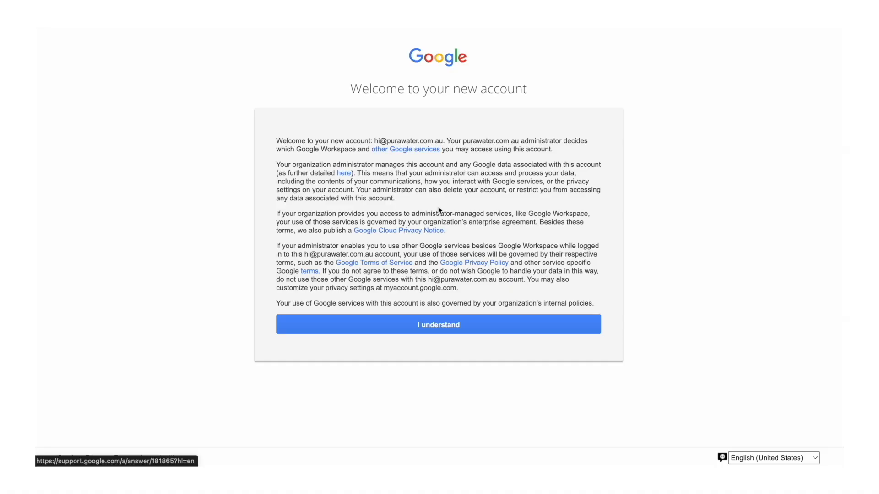
{"action": "left_click", "coordinate": [443, 327]}
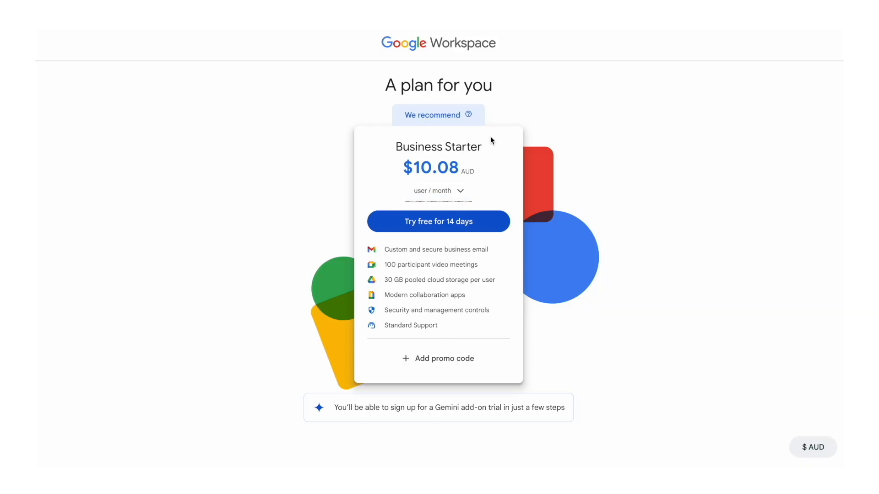
- Choose the 14-day free trial of the Business Starter plan and skip the Gemini Business add-on
{"action": "left_click", "coordinate": [438, 227]}
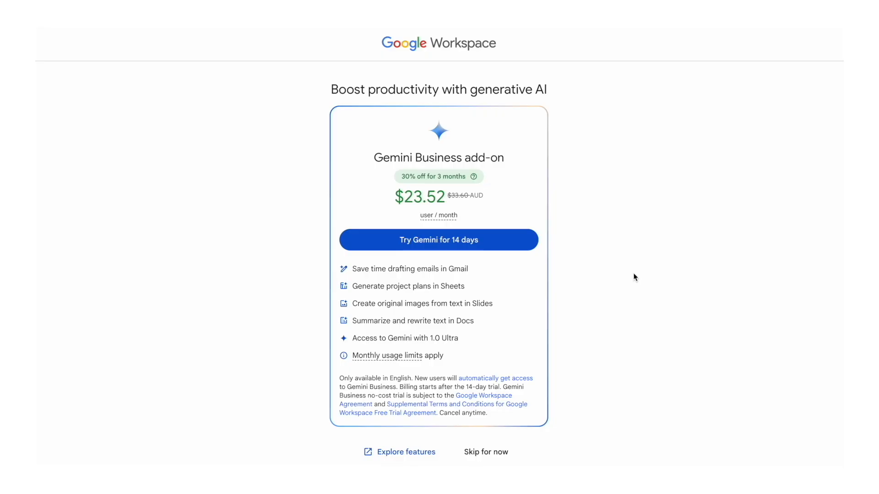
{"action": "scroll", "coordinate": [633, 273], "scroll_direction": "down", "scroll_amount": 1}
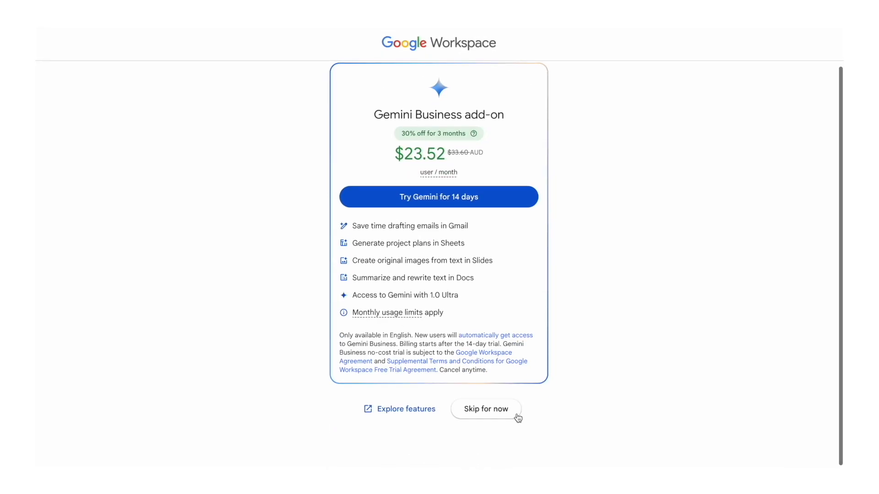
{"action": "left_click", "coordinate": [503, 412]}
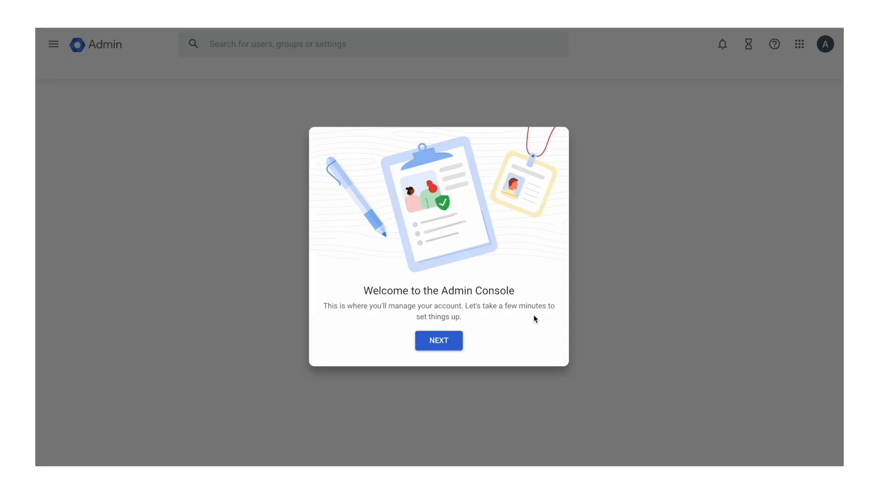
- Activate Gmail for purawater.com.au by authorizing the GoDaddy domain connection, and skip creating new users for now
{"action": "left_click", "coordinate": [439, 341]}
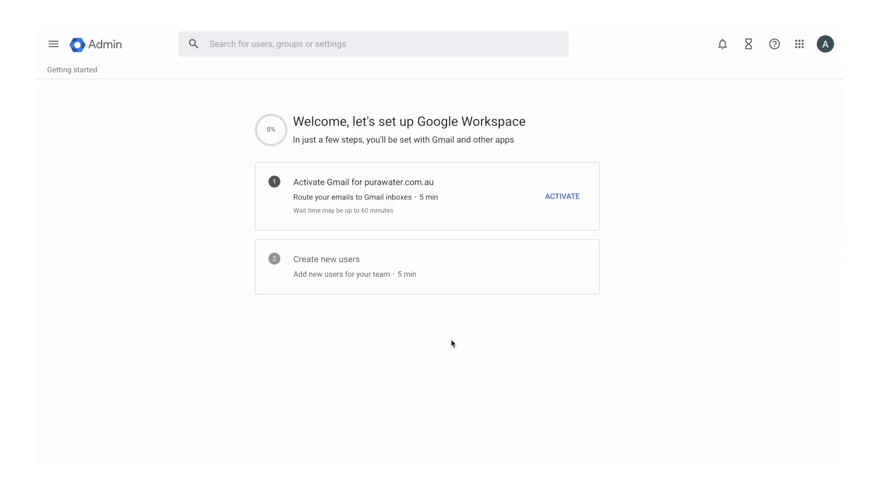
{"action": "left_click", "coordinate": [564, 196]}
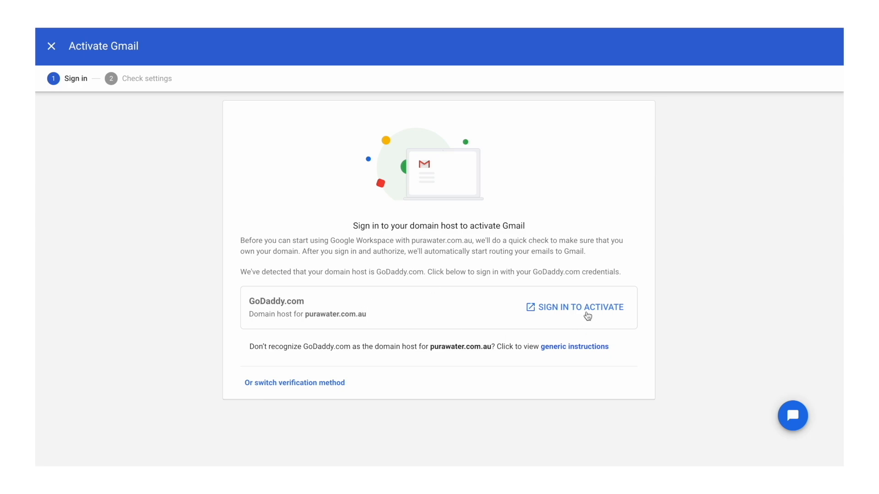
{"action": "left_click", "coordinate": [589, 308]}
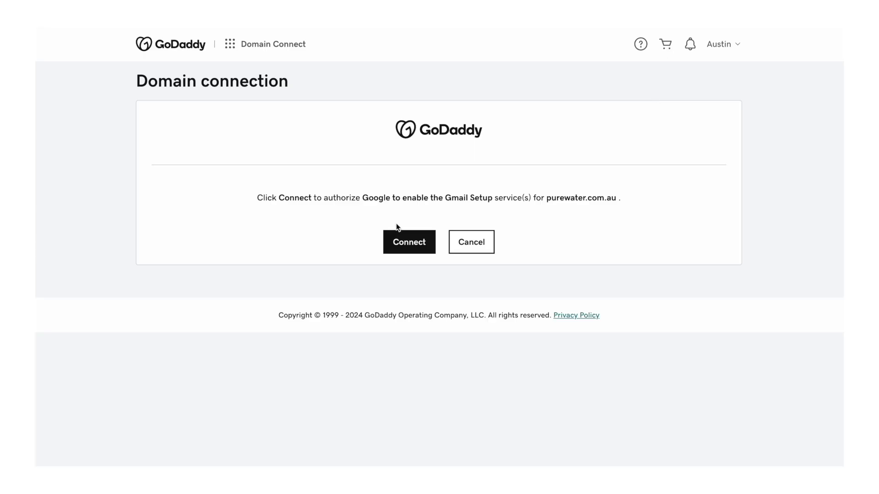
{"action": "left_click", "coordinate": [407, 240]}
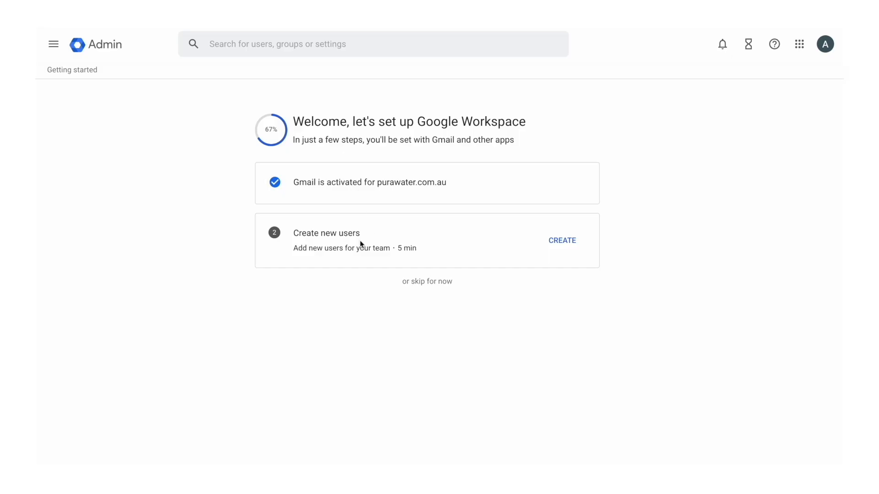
{"action": "left_click", "coordinate": [435, 288]}
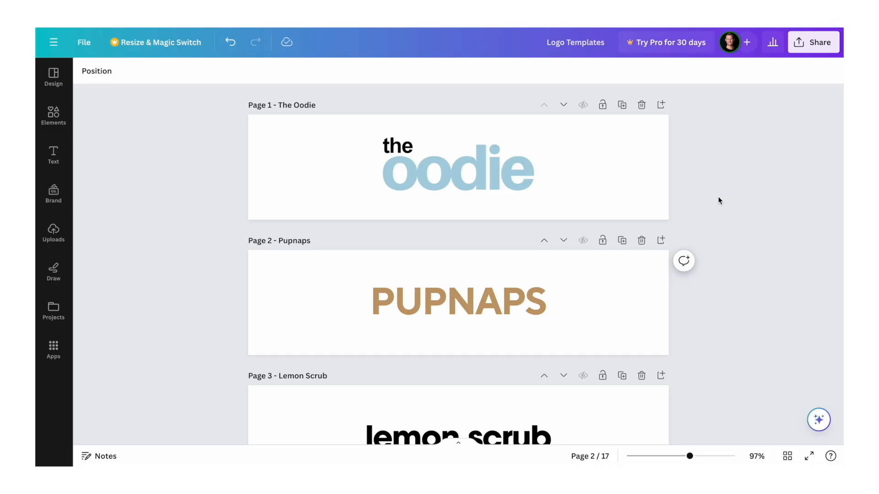
- Switch to the Logo Templates design in Canva and look through the brand wordmark templates for suitable styles
{"action": "scroll", "coordinate": [719, 200], "scroll_direction": "down", "scroll_amount": 4}
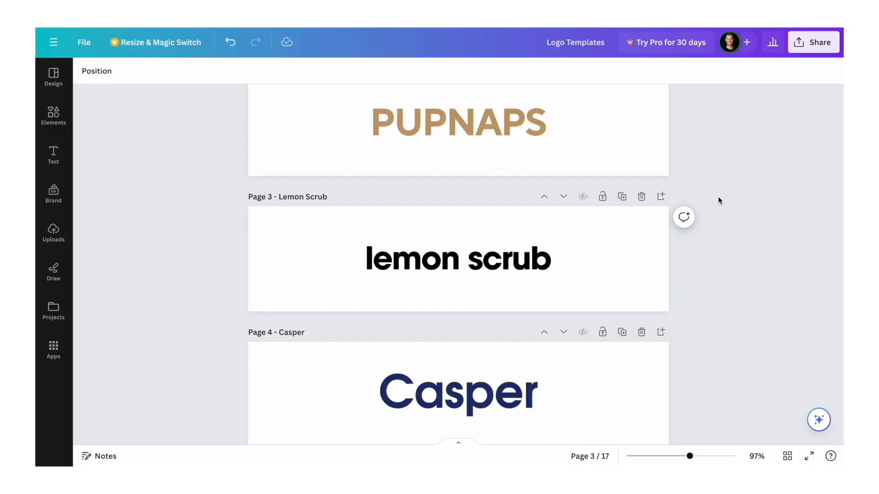
{"action": "scroll", "coordinate": [719, 201], "scroll_direction": "down", "scroll_amount": 4}
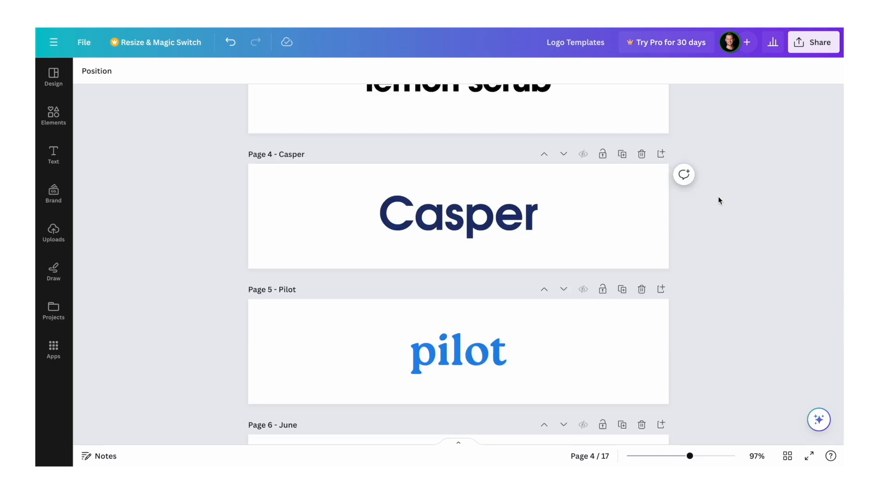
{"action": "scroll", "coordinate": [718, 201], "scroll_direction": "down", "scroll_amount": 6}
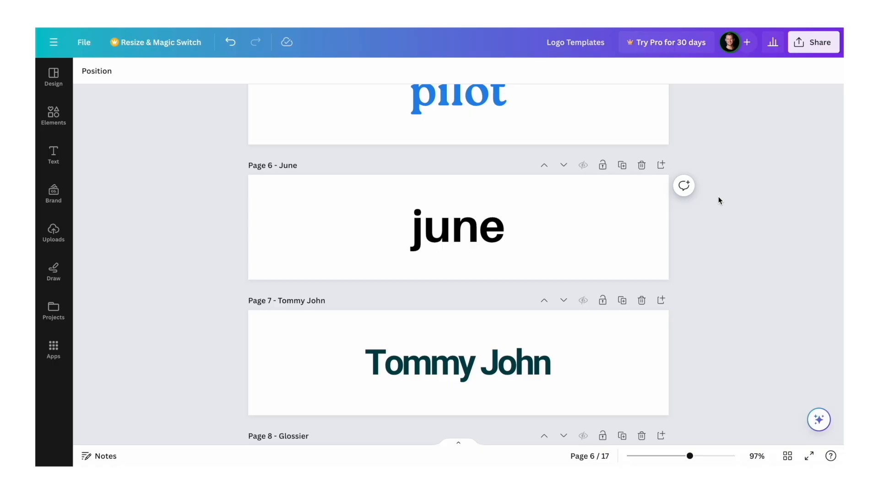
{"action": "scroll", "coordinate": [718, 201], "scroll_direction": "down", "scroll_amount": 20}
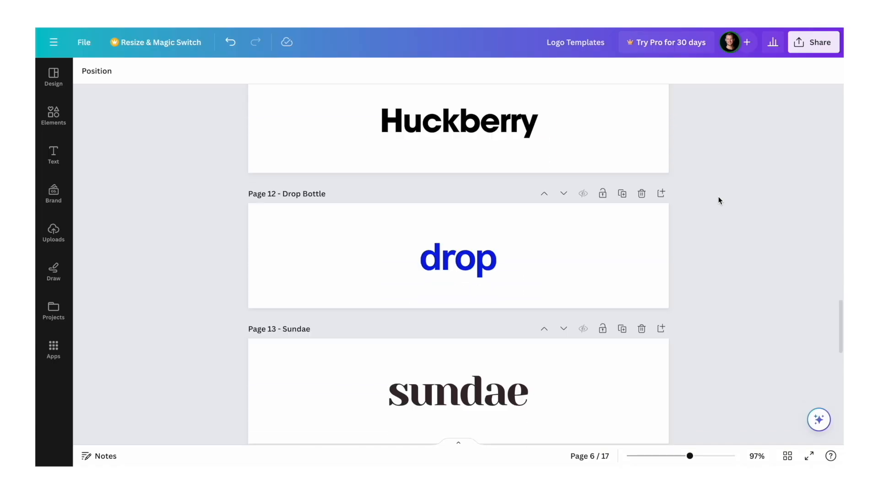
{"action": "scroll", "coordinate": [719, 200], "scroll_direction": "down", "scroll_amount": 5}
{"action": "scroll", "coordinate": [719, 200], "scroll_direction": "up", "scroll_amount": 20}
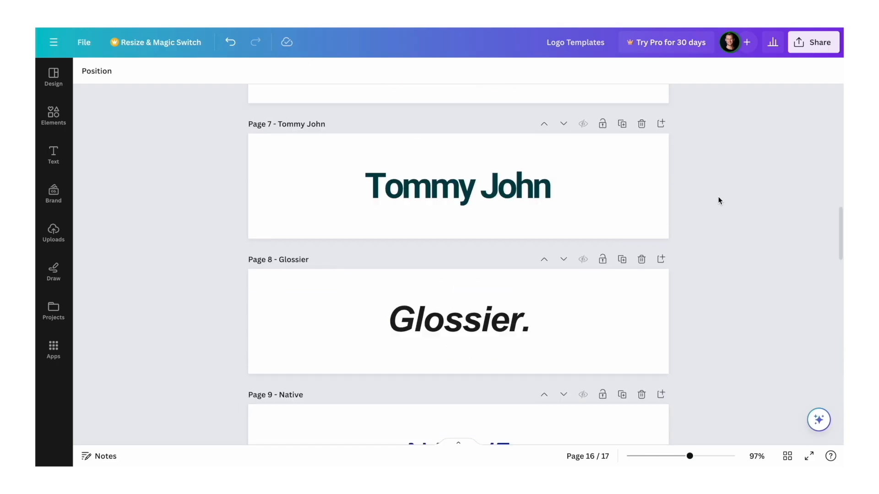
{"action": "scroll", "coordinate": [719, 200], "scroll_direction": "up", "scroll_amount": 6}
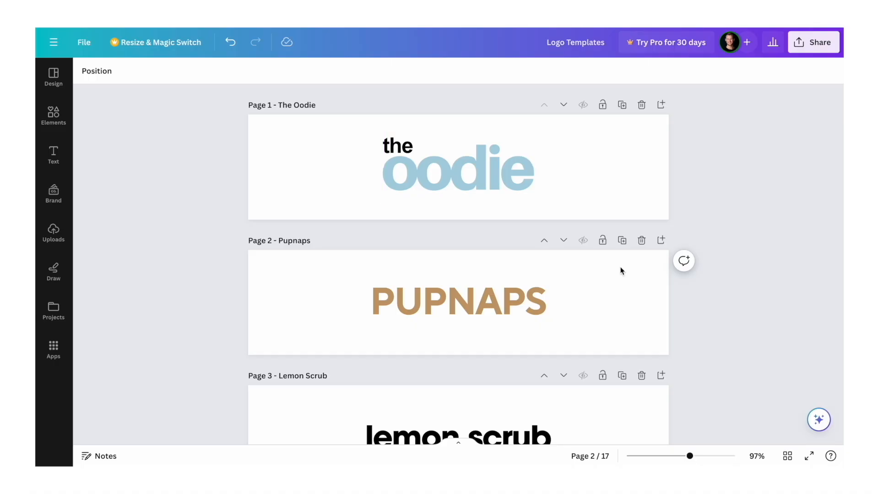
{"action": "scroll", "coordinate": [621, 271], "scroll_direction": "down", "scroll_amount": 2}
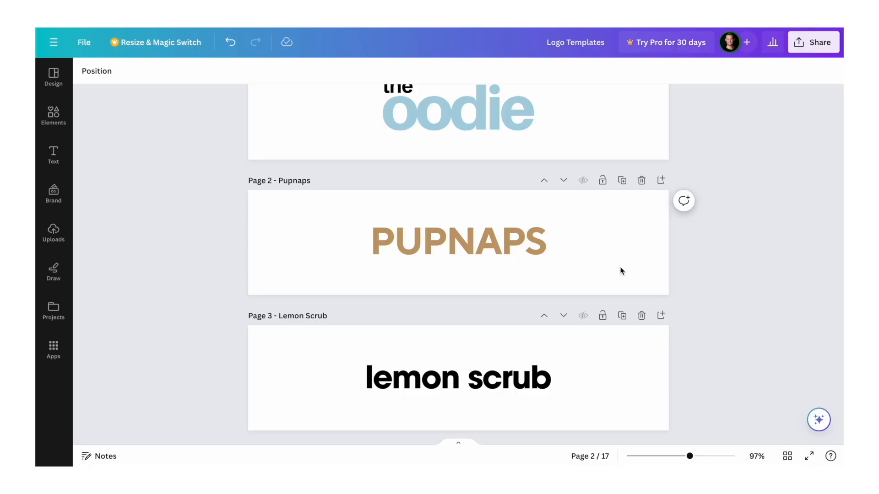
{"action": "scroll", "coordinate": [621, 271], "scroll_direction": "up", "scroll_amount": 1}
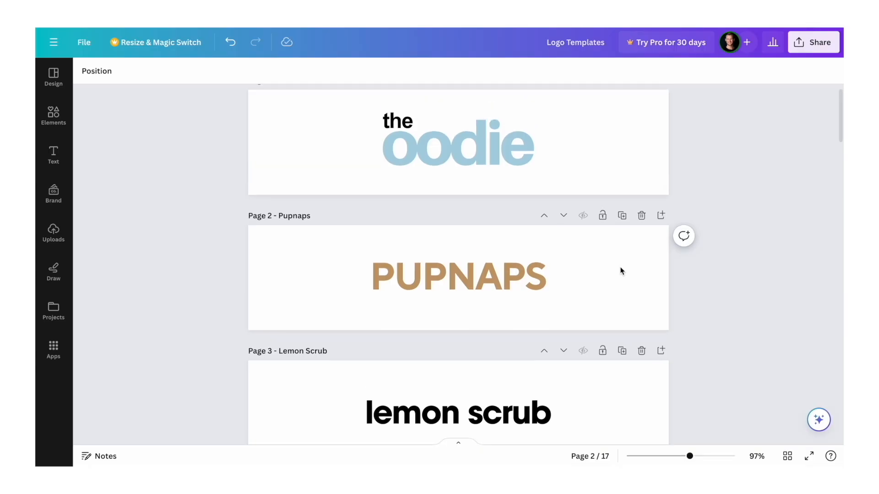
- Replace the wordmark text on the Pilot template page with PuraWater
{"action": "scroll", "coordinate": [621, 271], "scroll_direction": "down", "scroll_amount": 5}
{"action": "scroll", "coordinate": [621, 271], "scroll_direction": "down", "scroll_amount": 3}
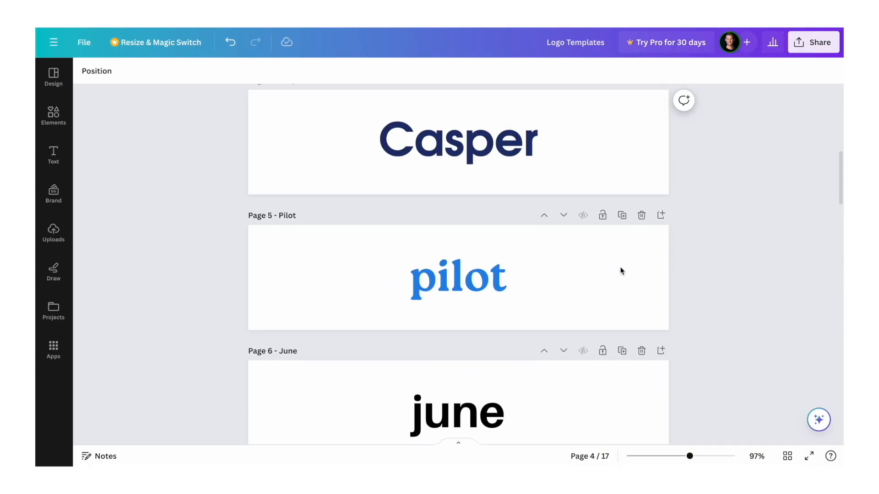
{"action": "scroll", "coordinate": [621, 271], "scroll_direction": "down", "scroll_amount": 2}
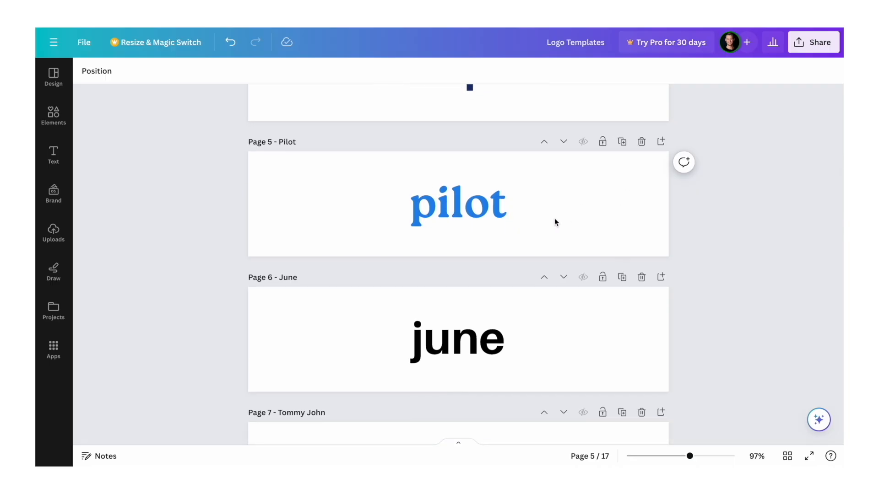
{"action": "double_click", "coordinate": [468, 209]}
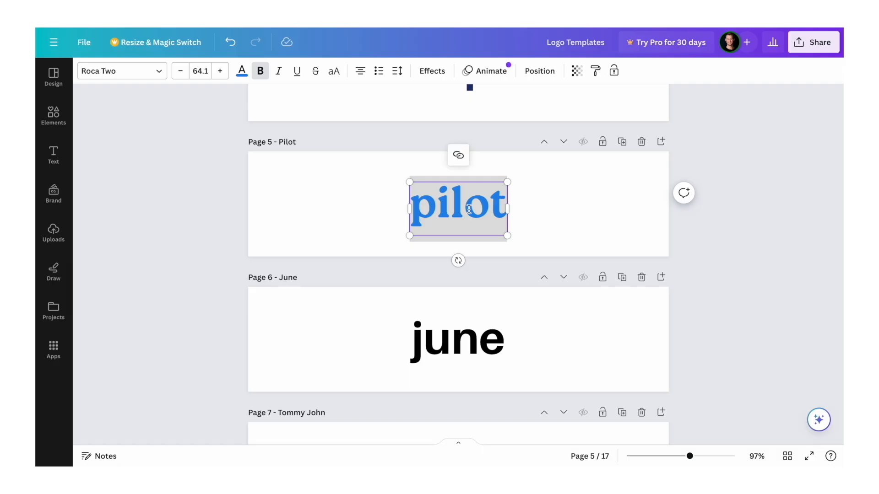
{"action": "type", "text": "PuraWater"}
{"action": "left_click", "coordinate": [805, 265]}
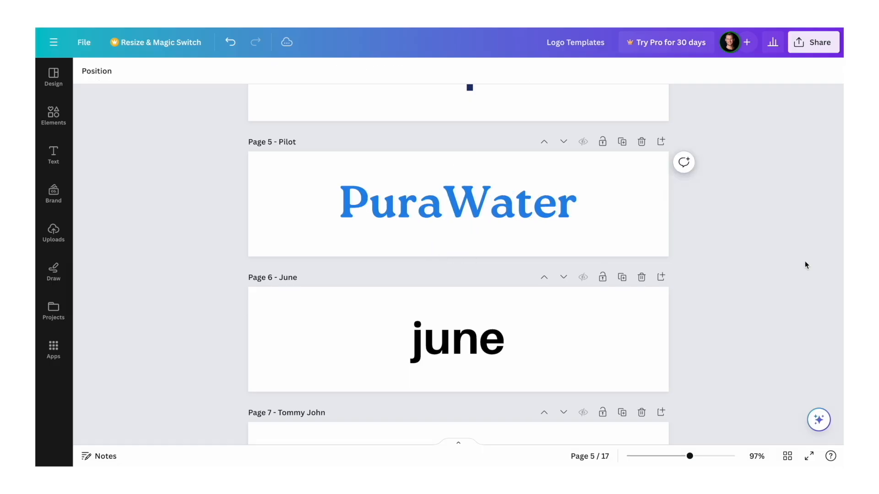
- Replace the wordmark text on the June template page with PuraWater
{"action": "scroll", "coordinate": [454, 296], "scroll_direction": "down", "scroll_amount": 1}
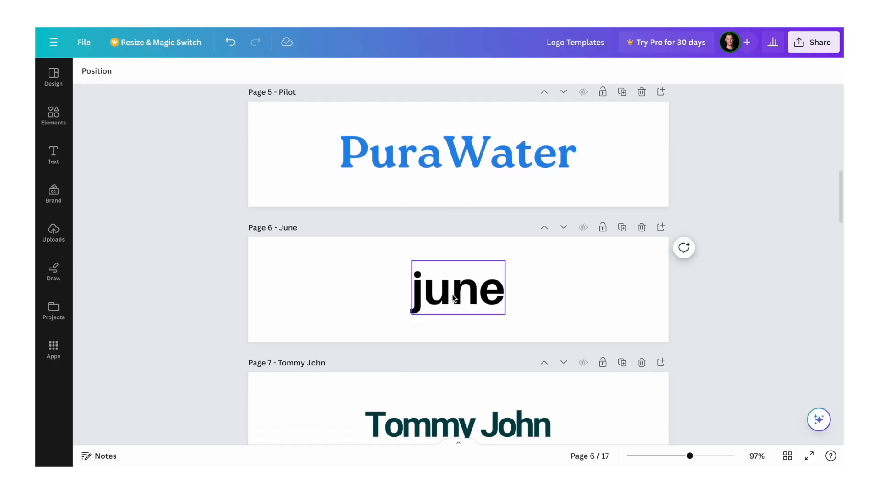
{"action": "scroll", "coordinate": [453, 296], "scroll_direction": "down", "scroll_amount": 1}
{"action": "left_click", "coordinate": [466, 247]}
{"action": "double_click", "coordinate": [467, 247]}
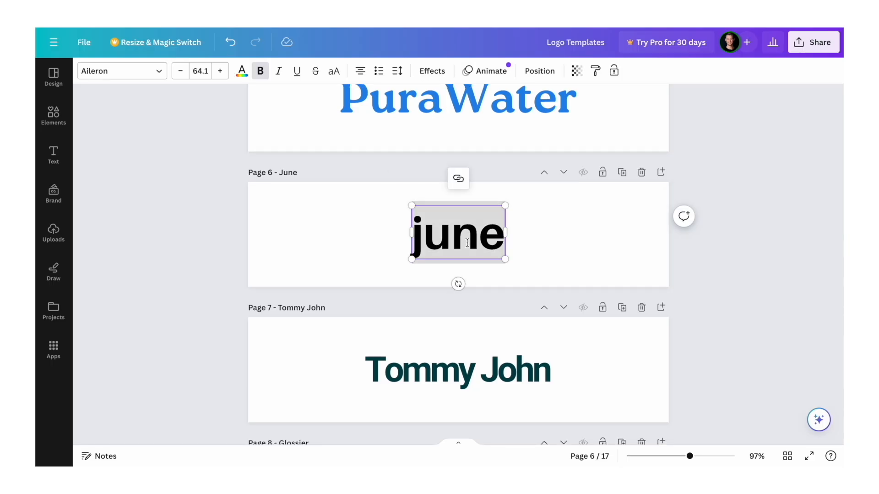
{"action": "type", "text": "PuraWater"}
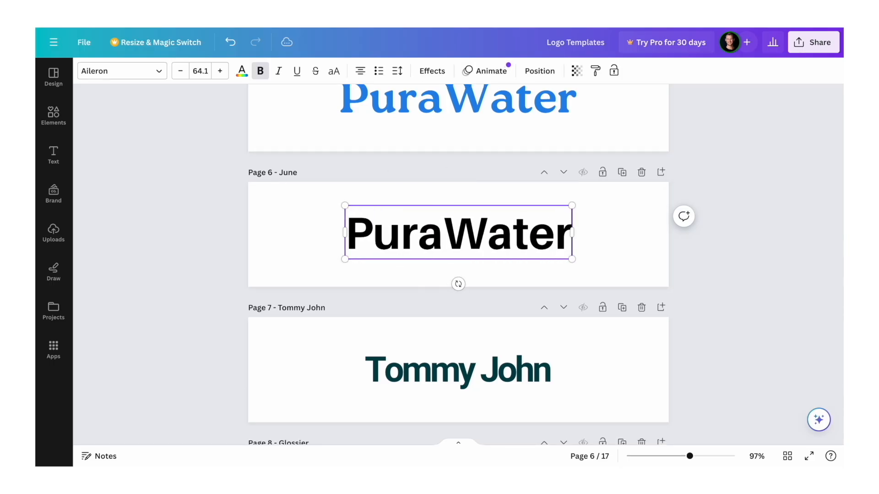
{"action": "left_click", "coordinate": [763, 285]}
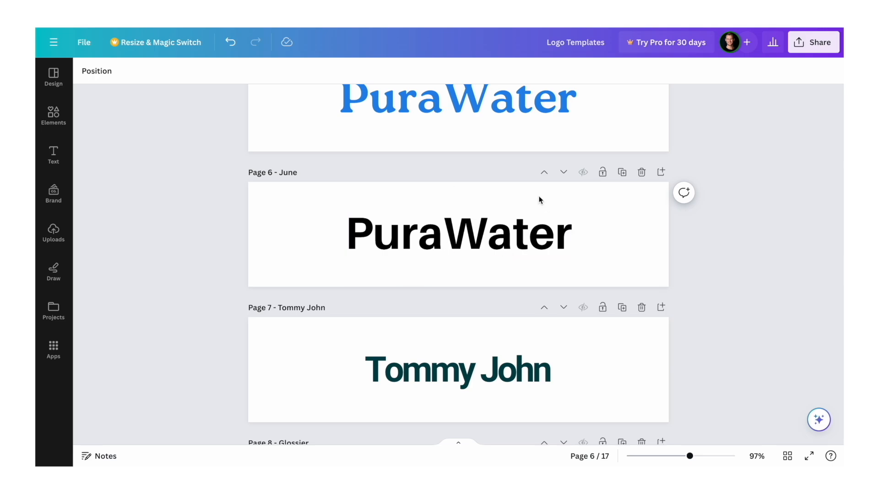
- Compare the two-colour purawater logo variations, examining the versions on pages 5 and 6 in close-up
{"action": "scroll", "coordinate": [540, 199], "scroll_direction": "down", "scroll_amount": 3}
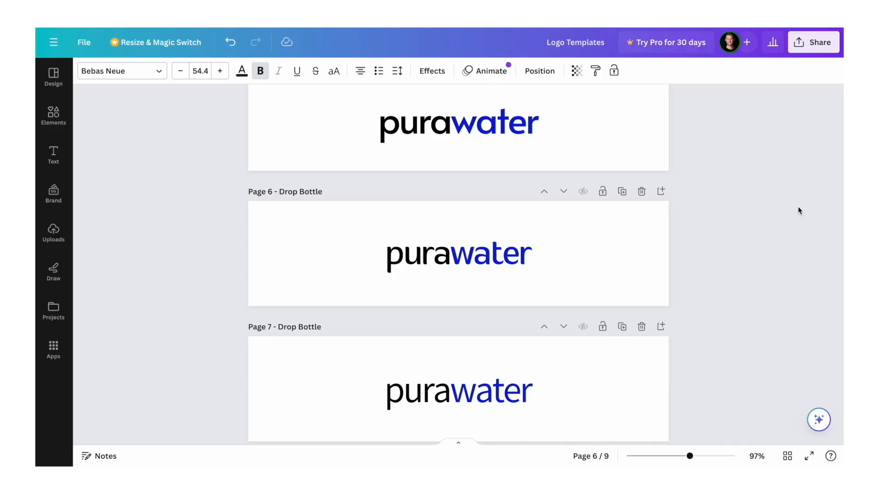
{"action": "scroll", "coordinate": [524, 279], "scroll_direction": "down", "scroll_amount": 4}
{"action": "scroll", "coordinate": [523, 277], "scroll_direction": "up", "scroll_amount": 4}
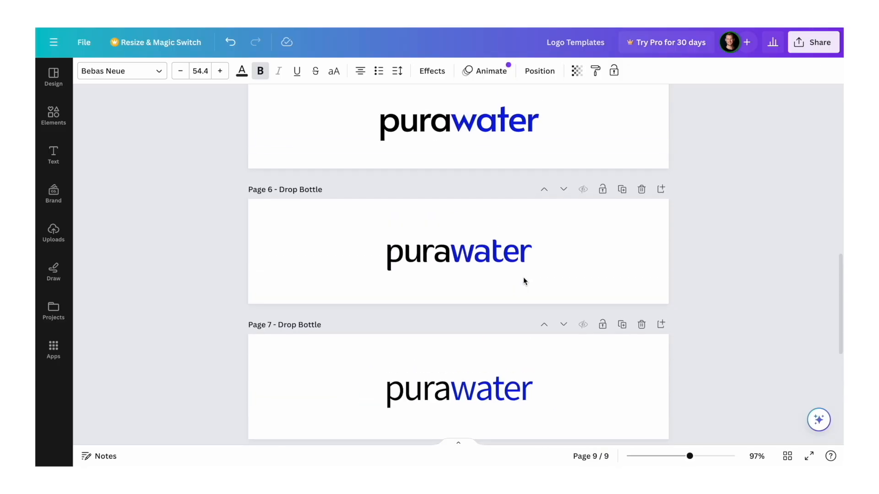
{"action": "scroll", "coordinate": [466, 301], "scroll_direction": "up", "scroll_amount": 5}
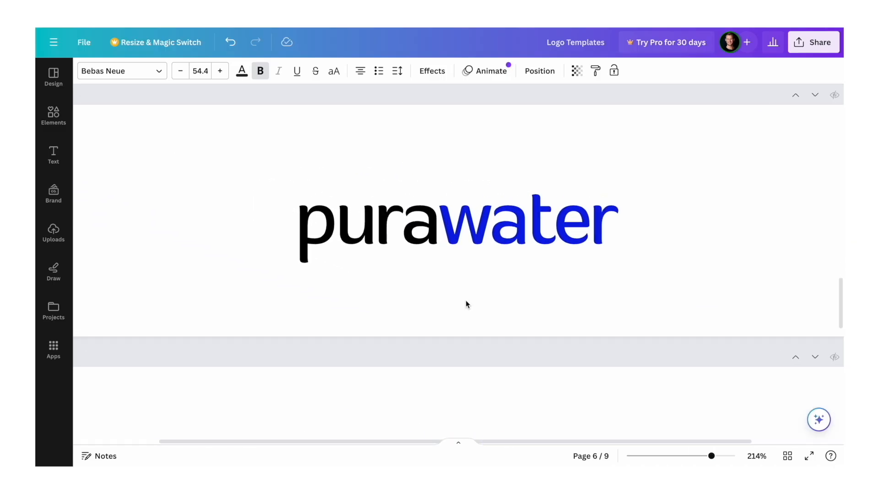
{"action": "left_click", "coordinate": [482, 246]}
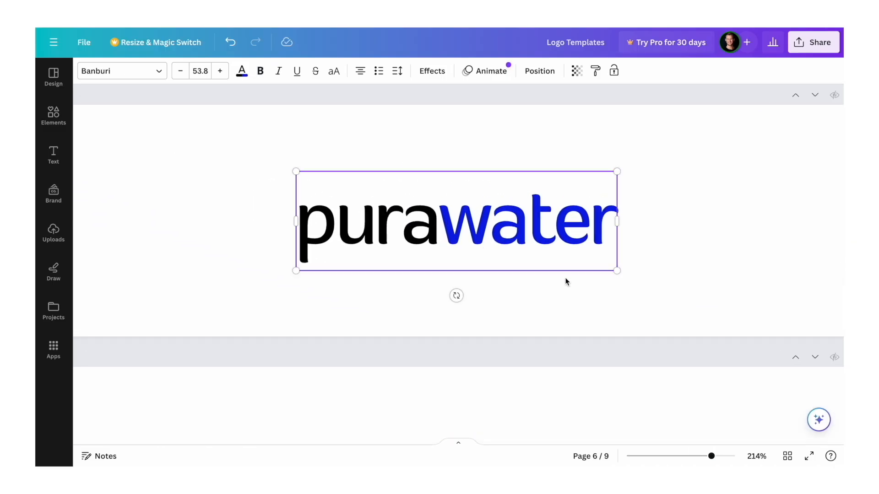
{"action": "left_click", "coordinate": [657, 278]}
{"action": "scroll", "coordinate": [609, 279], "scroll_direction": "down", "scroll_amount": 5}
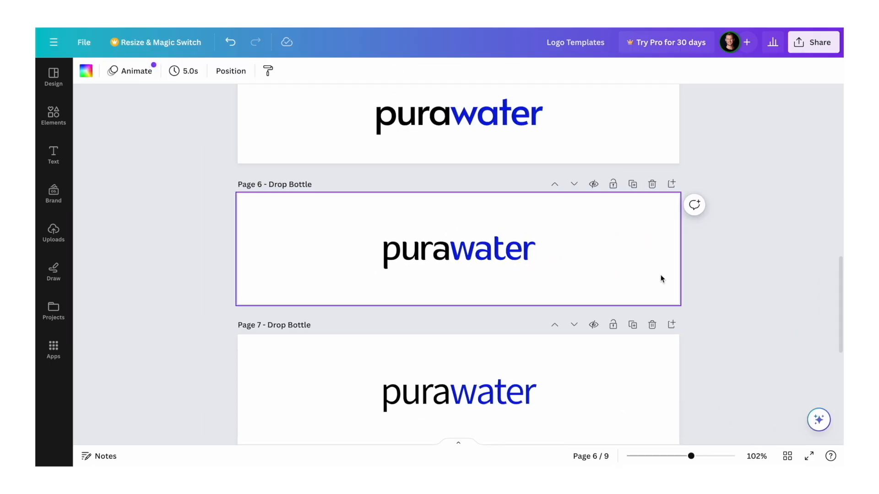
{"action": "scroll", "coordinate": [599, 280], "scroll_direction": "up", "scroll_amount": 3}
{"action": "scroll", "coordinate": [489, 312], "scroll_direction": "up", "scroll_amount": 2}
{"action": "scroll", "coordinate": [488, 307], "scroll_direction": "up", "scroll_amount": 2}
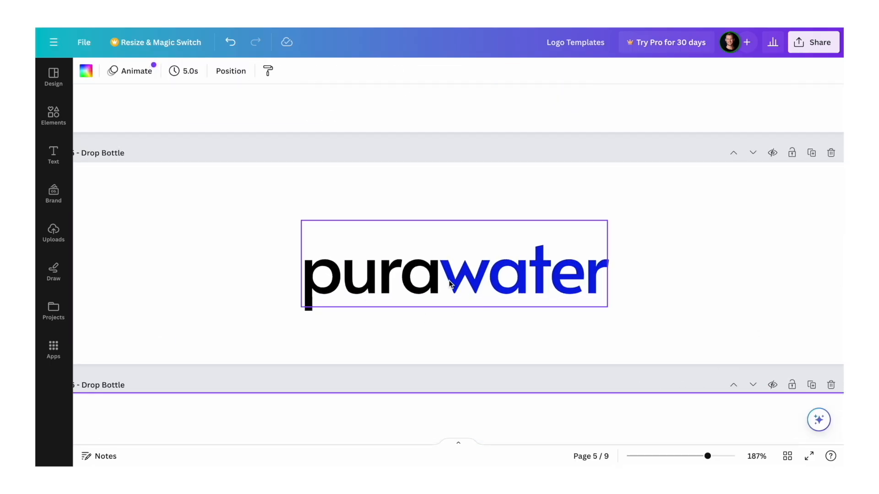
{"action": "scroll", "coordinate": [462, 313], "scroll_direction": "down", "scroll_amount": 4}
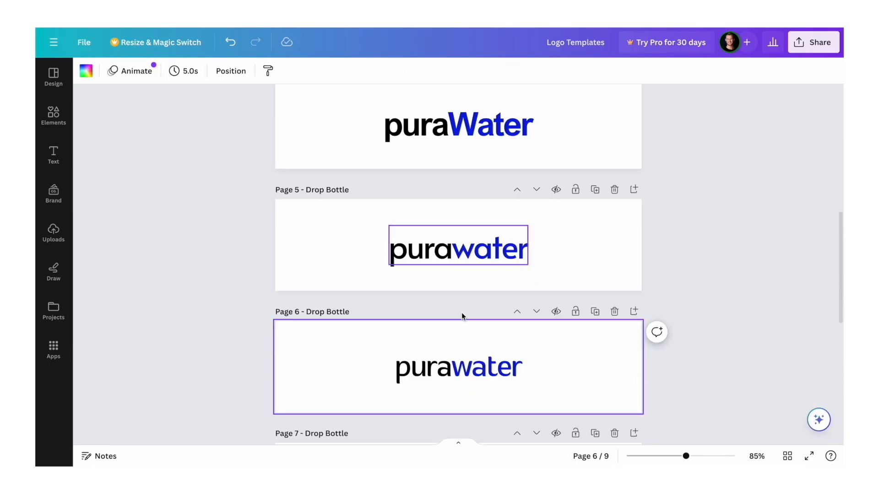
{"action": "scroll", "coordinate": [462, 313], "scroll_direction": "down", "scroll_amount": 2}
{"action": "scroll", "coordinate": [469, 263], "scroll_direction": "up", "scroll_amount": 4}
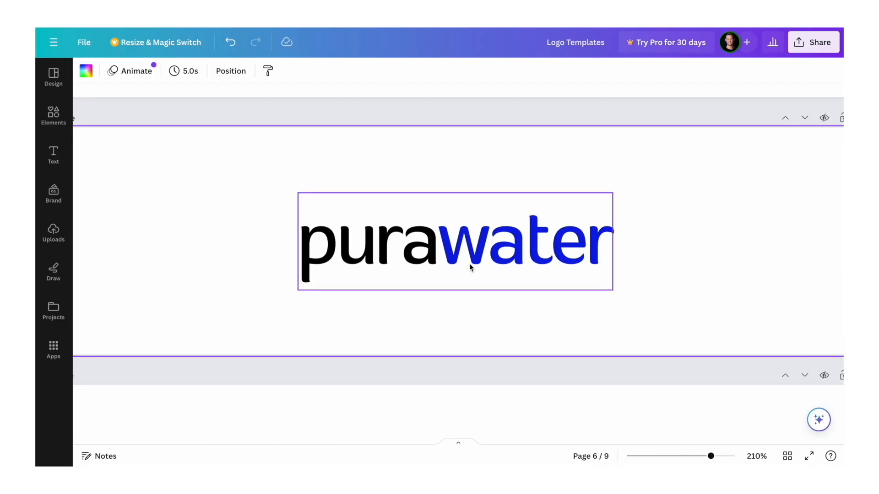
- Open the font choices for the page 6 purawater wordmark and look through the font style categories
{"action": "left_click", "coordinate": [469, 265]}
{"action": "left_click", "coordinate": [123, 72]}
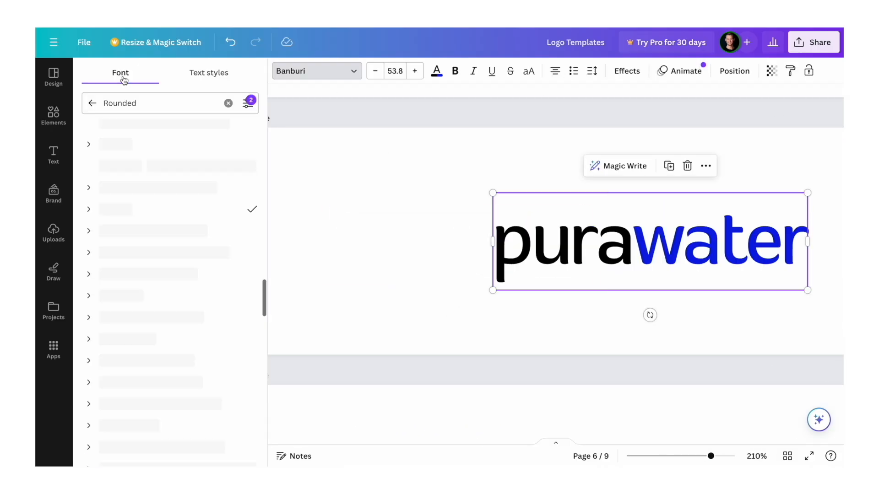
{"action": "scroll", "coordinate": [182, 135], "scroll_direction": "right", "scroll_amount": 5}
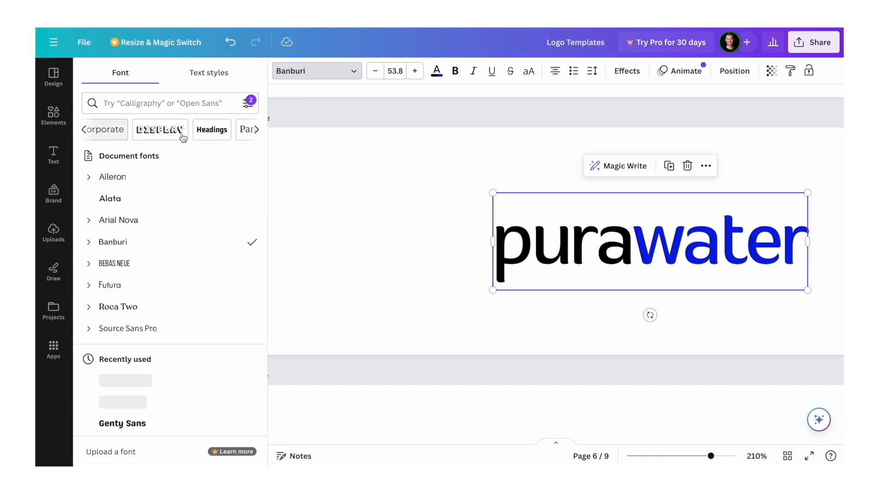
{"action": "scroll", "coordinate": [182, 137], "scroll_direction": "right", "scroll_amount": 3}
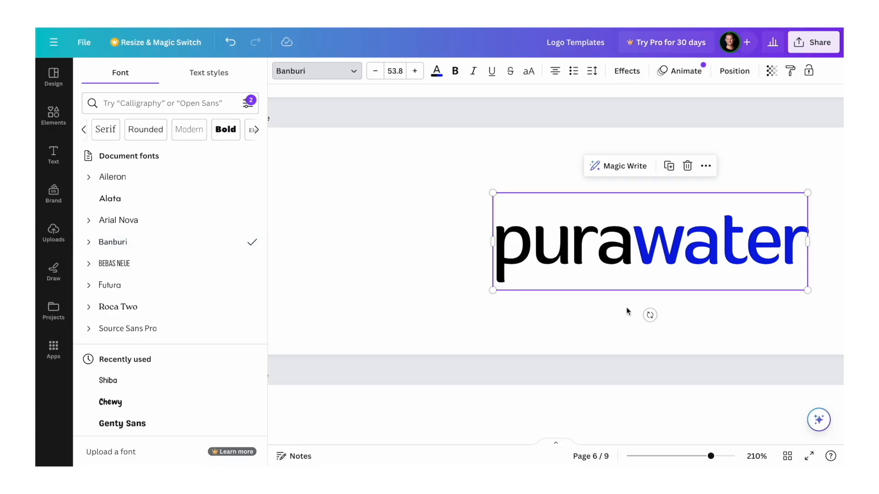
{"action": "scroll", "coordinate": [626, 307], "scroll_direction": "down", "scroll_amount": 5}
{"action": "scroll", "coordinate": [627, 306], "scroll_direction": "up", "scroll_amount": 1}
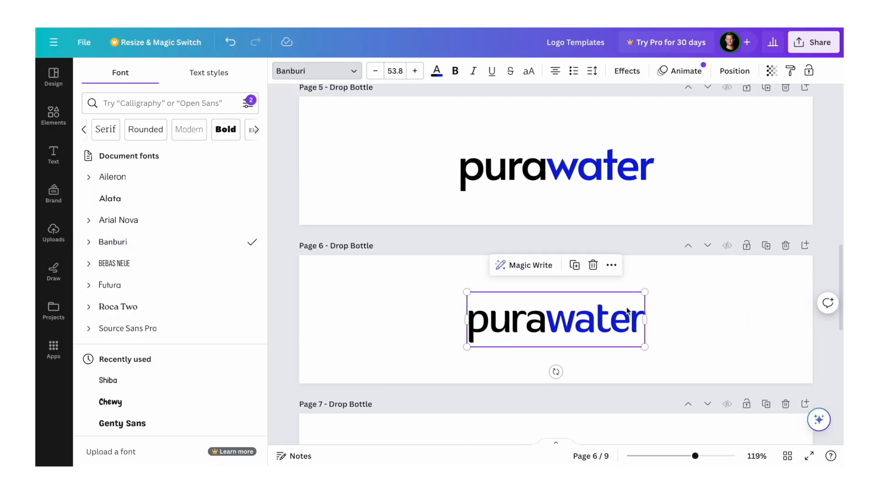